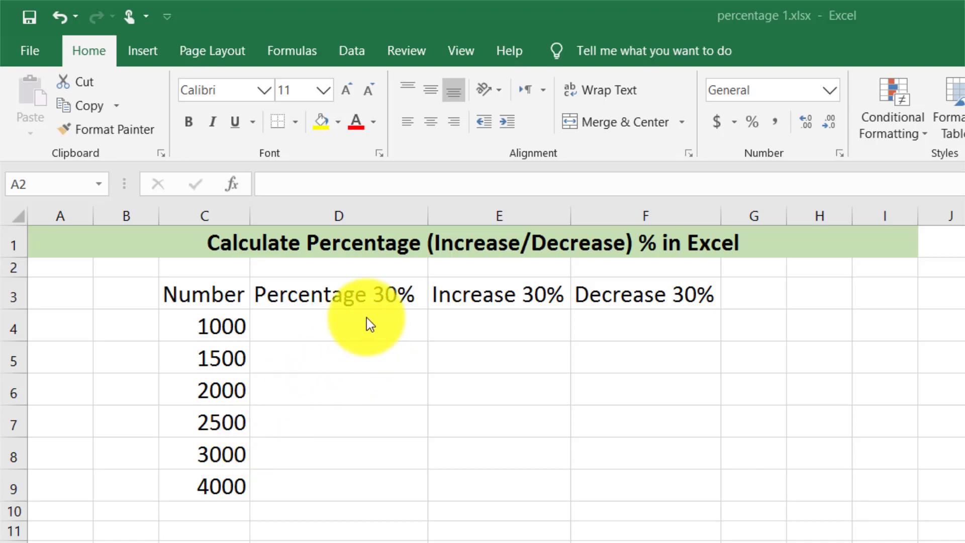
Enter =C4*30% in D4 so it shows 300, 30% of 1000
{"action": "left_click", "coordinate": [322, 324]}
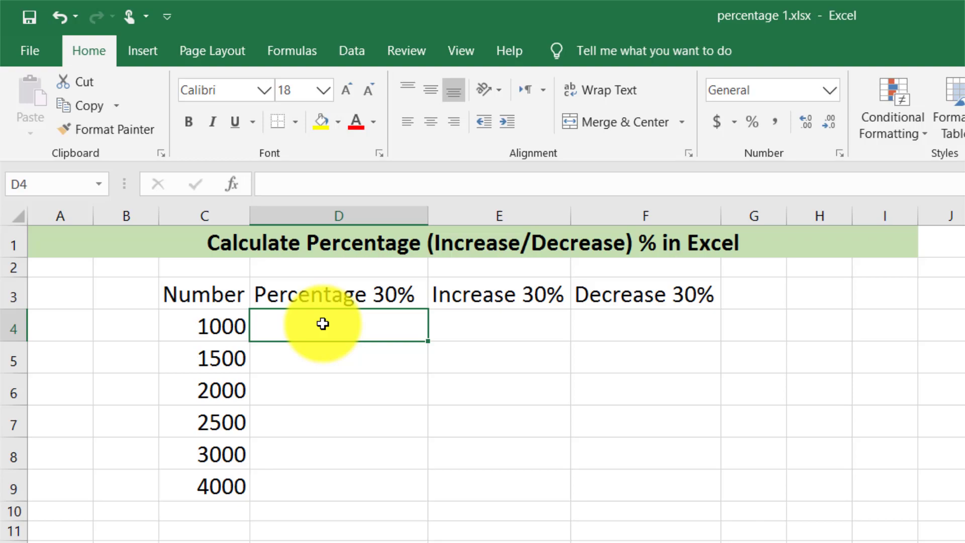
{"action": "type", "text": "="}
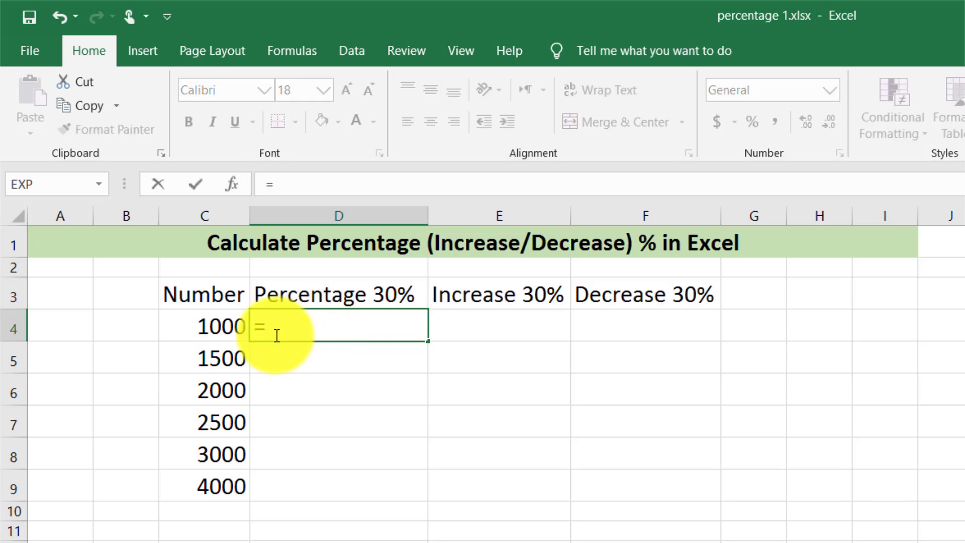
{"action": "left_click", "coordinate": [211, 330]}
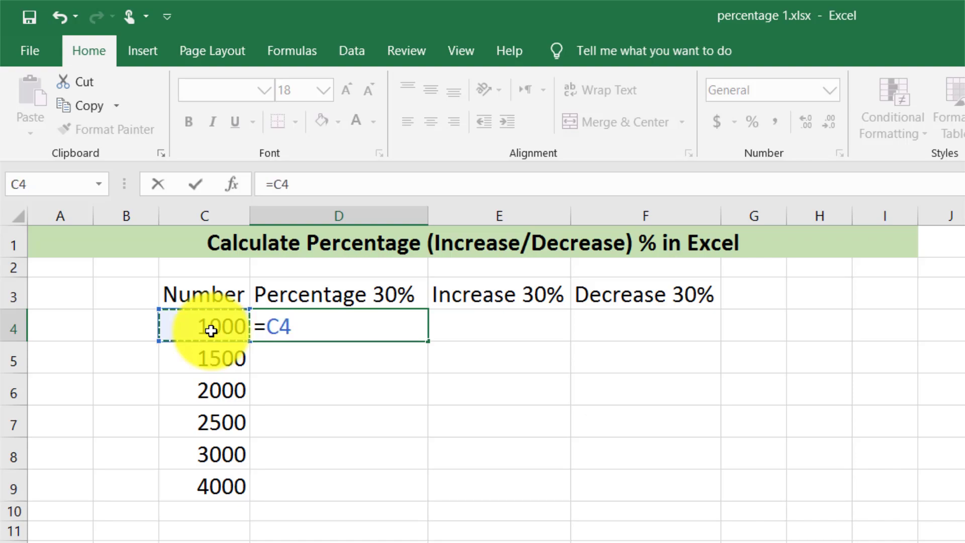
{"action": "type", "text": "*"}
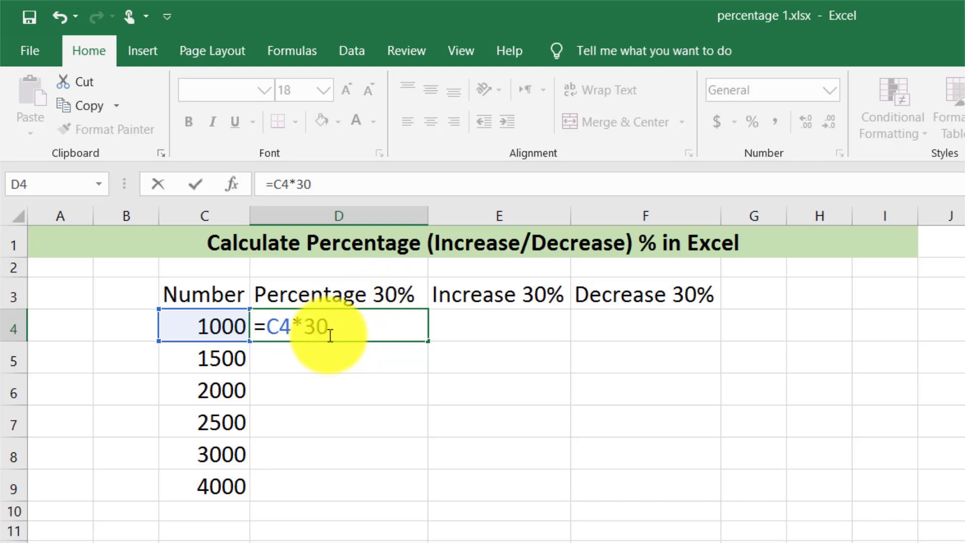
{"action": "type", "text": "%"}
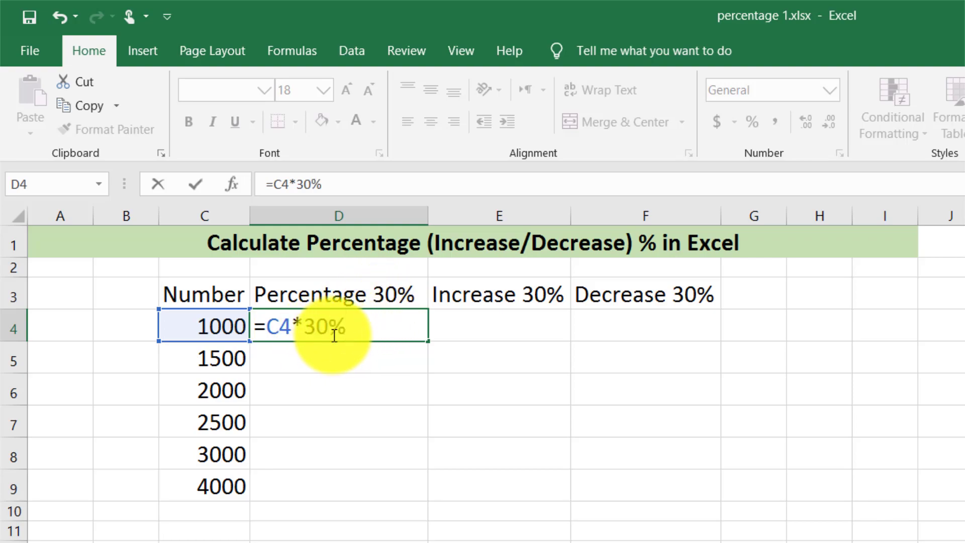
{"action": "key", "text": "Return"}
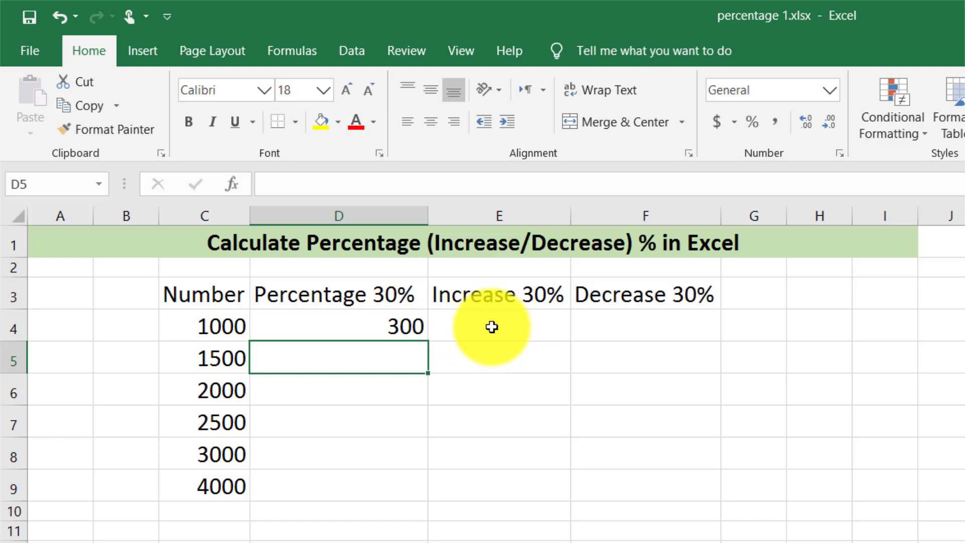
Enter =C4+C4*30% in E4 so it shows 1300
{"action": "left_click", "coordinate": [466, 327]}
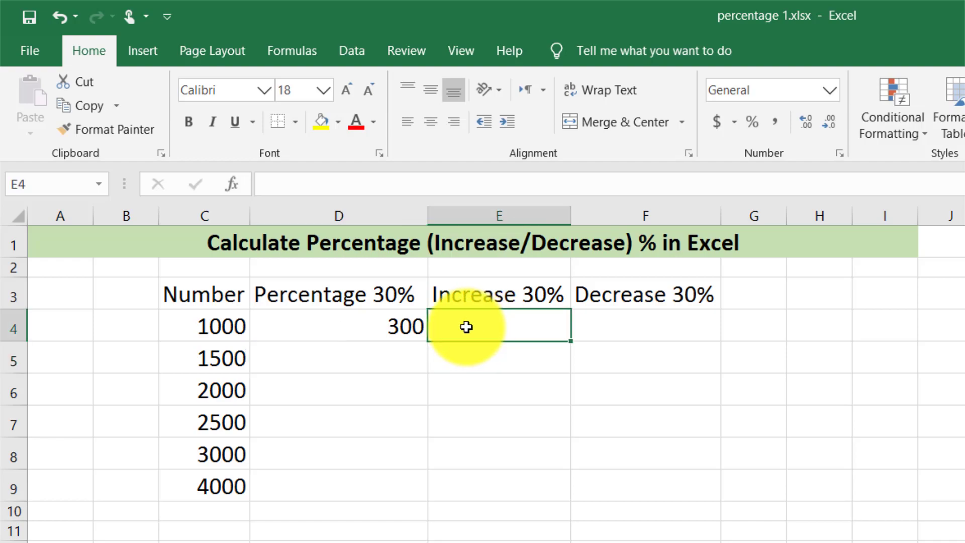
{"action": "type", "text": "="}
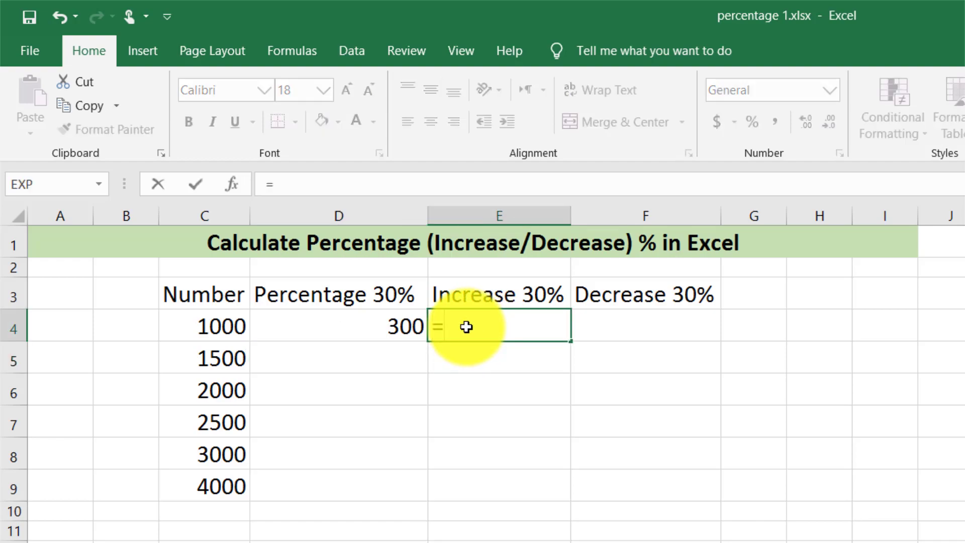
{"action": "left_click", "coordinate": [216, 330]}
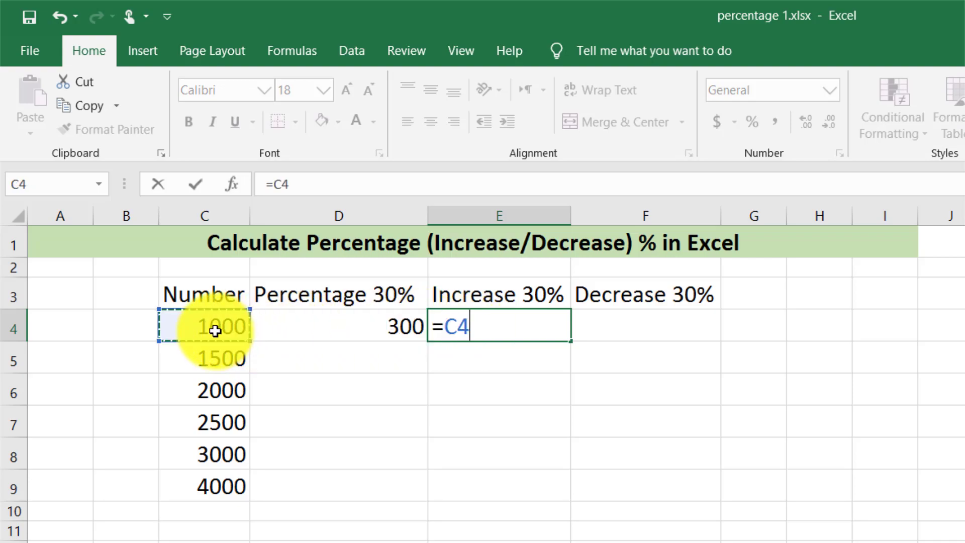
{"action": "type", "text": "+"}
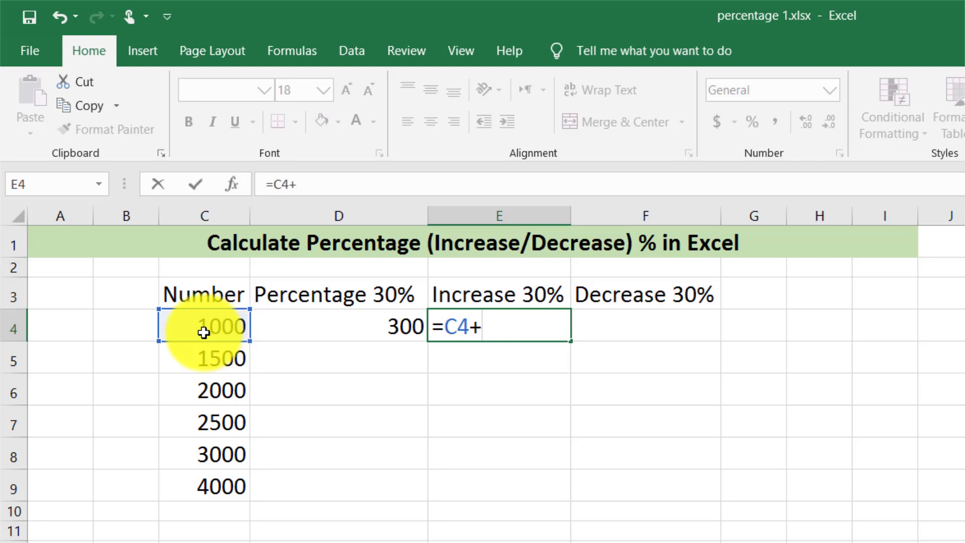
{"action": "left_click", "coordinate": [204, 332]}
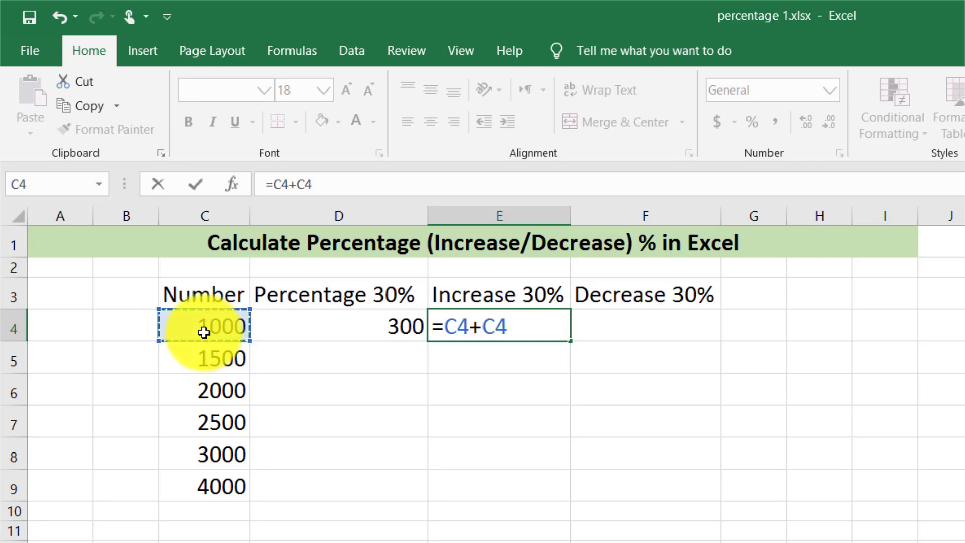
{"action": "type", "text": "*30"}
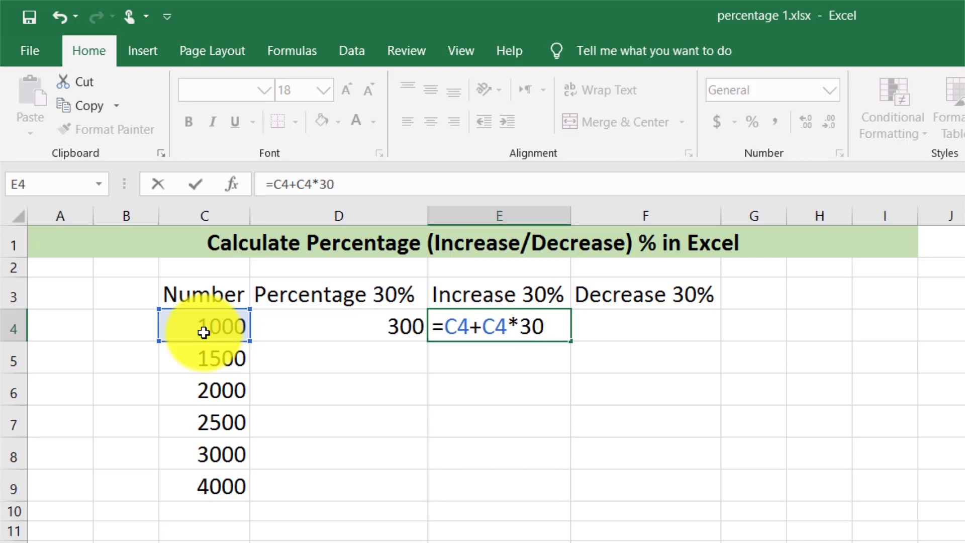
{"action": "type", "text": "%"}
{"action": "key", "text": "Return"}
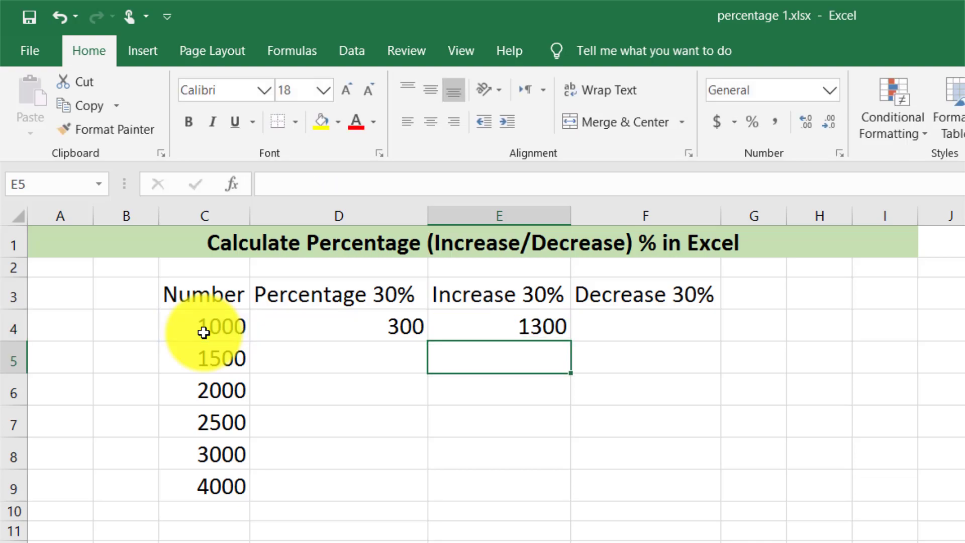
Check E4's formula, then copy D4's 30% formula
{"action": "key", "text": "Up"}
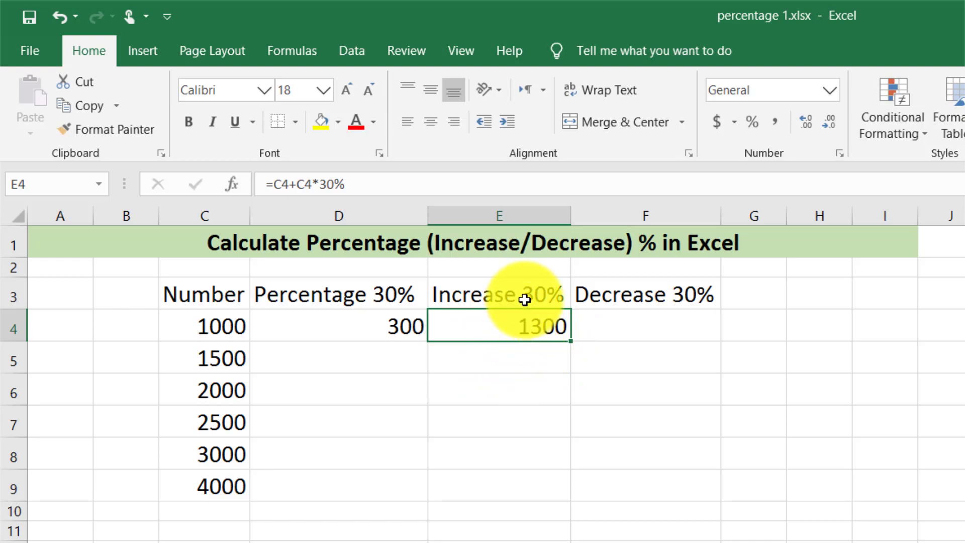
{"action": "left_click", "coordinate": [395, 326]}
{"action": "key", "text": "ctrl+c"}
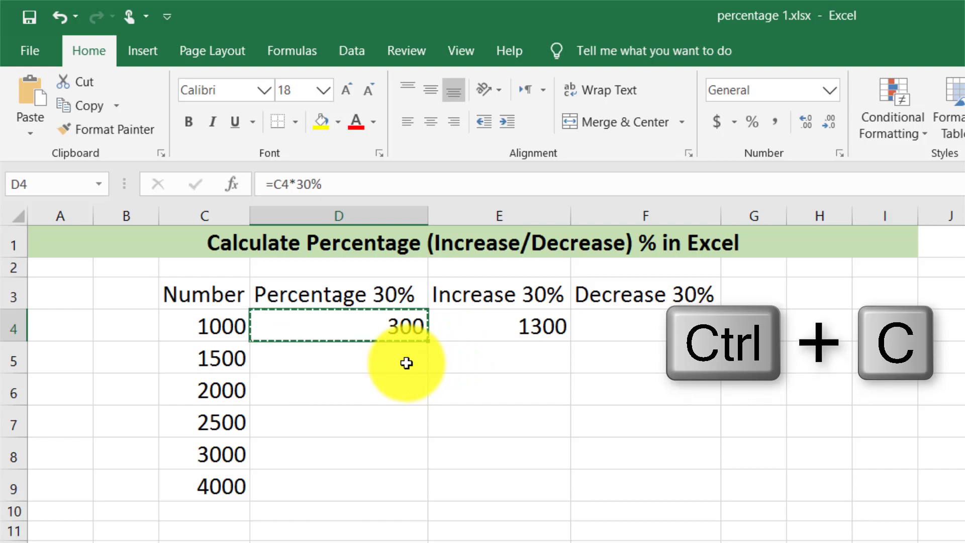
Paste the 30% formula into D5:D9, giving 450 through 1200
{"action": "left_click", "coordinate": [380, 355]}
{"action": "key", "text": "shift+Down"}
{"action": "key", "text": "shift+Down"}
{"action": "key", "text": "shift+Down"}
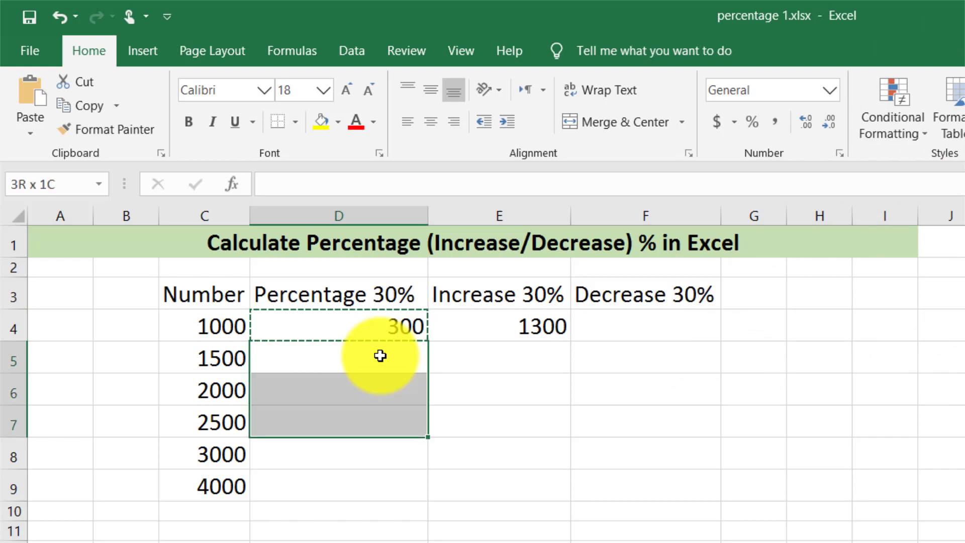
{"action": "key", "text": "shift+Down"}
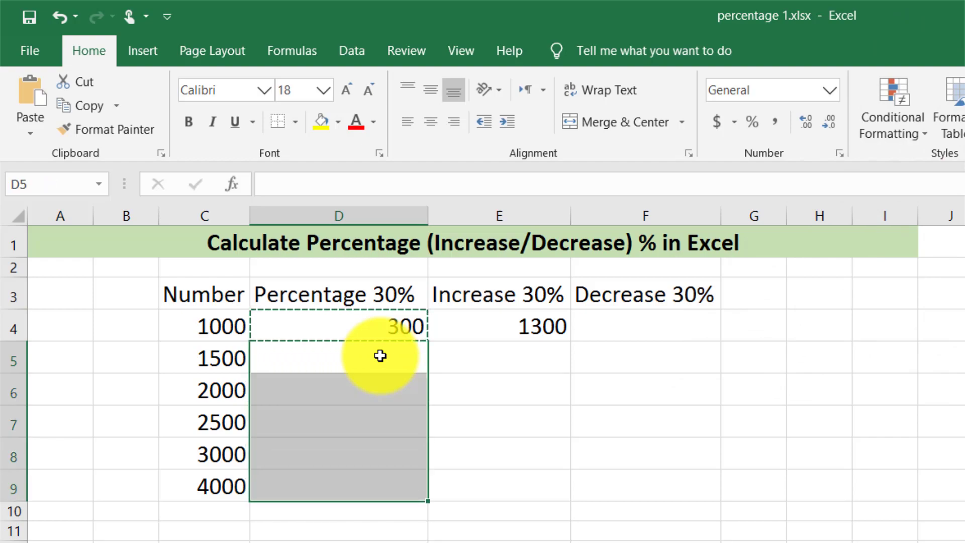
{"action": "key", "text": "ctrl+v"}
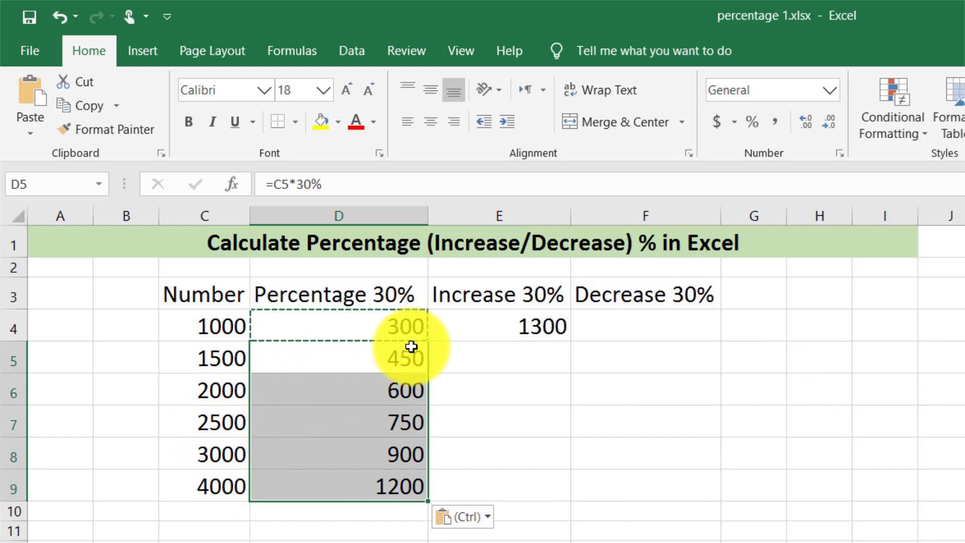
Copy E4's increase formula into E5:E9, giving 1950 through 5200
{"action": "left_click", "coordinate": [528, 326]}
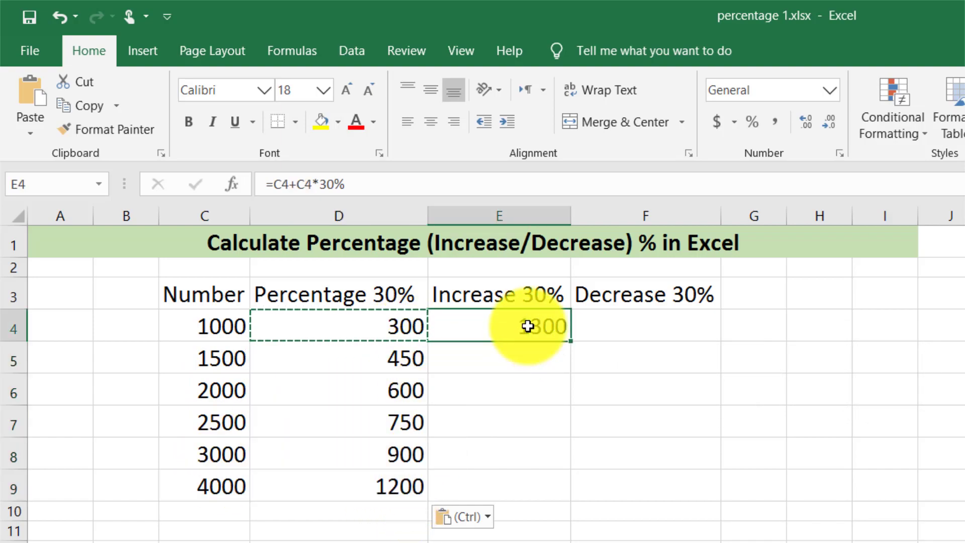
{"action": "key", "text": "ctrl+c"}
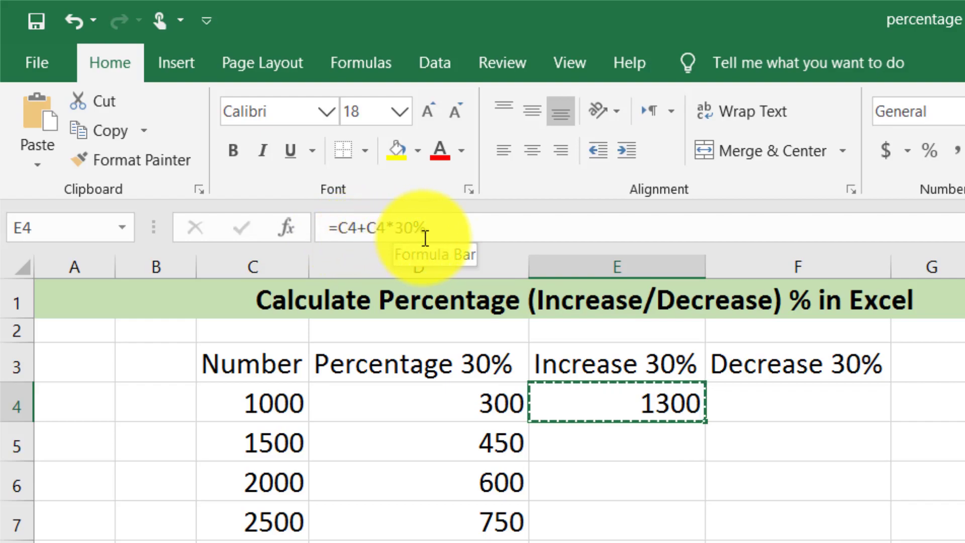
{"action": "left_click", "coordinate": [662, 458]}
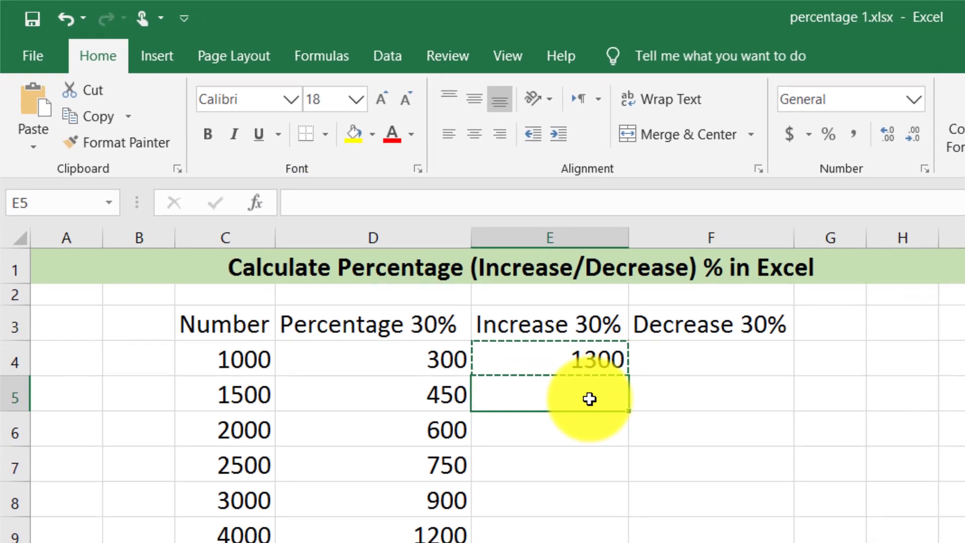
{"action": "key", "text": "shift+Down"}
{"action": "key", "text": "shift+Down"}
{"action": "key", "text": "shift+Down"}
{"action": "key", "text": "shift+Down"}
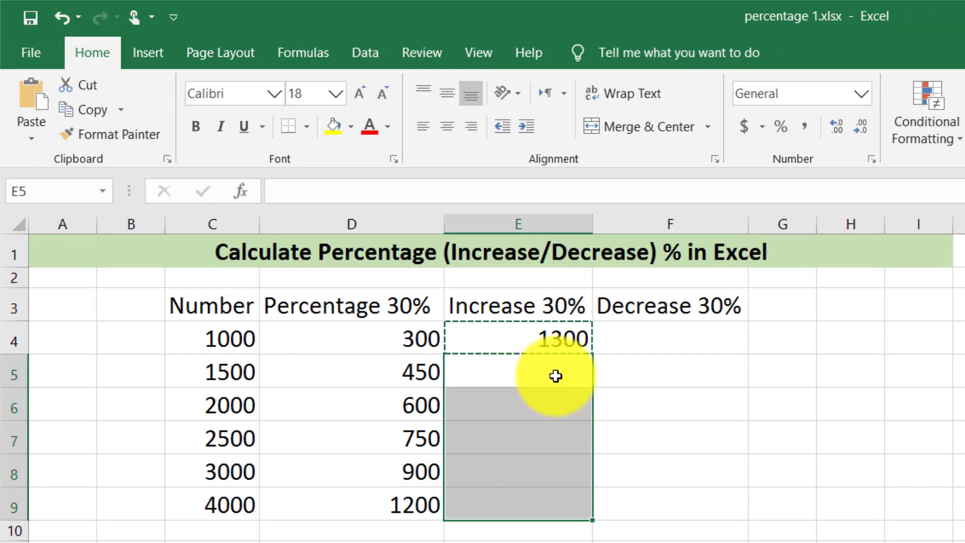
{"action": "key", "text": "ctrl+v"}
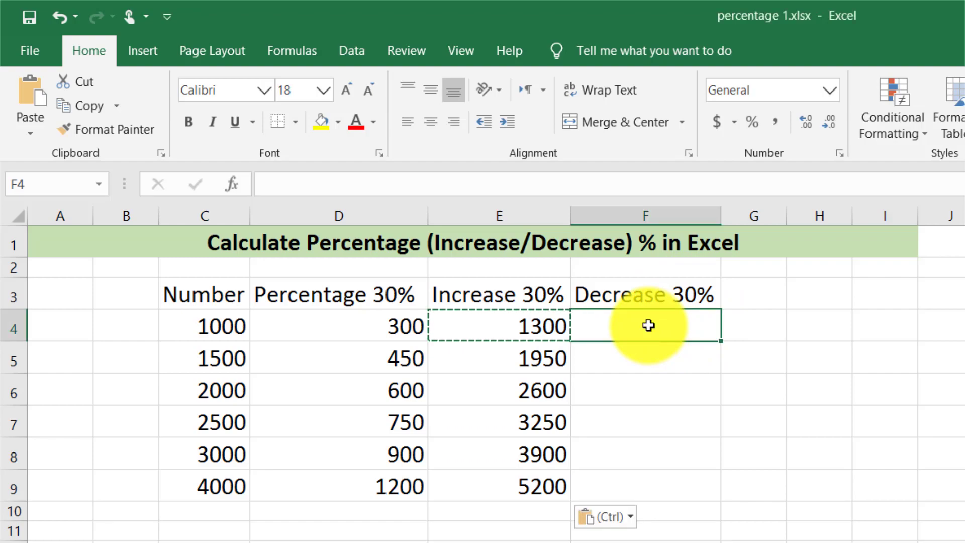
Enter =C4-C4*30% in F4 so it shows 700
{"action": "type", "text": "="}
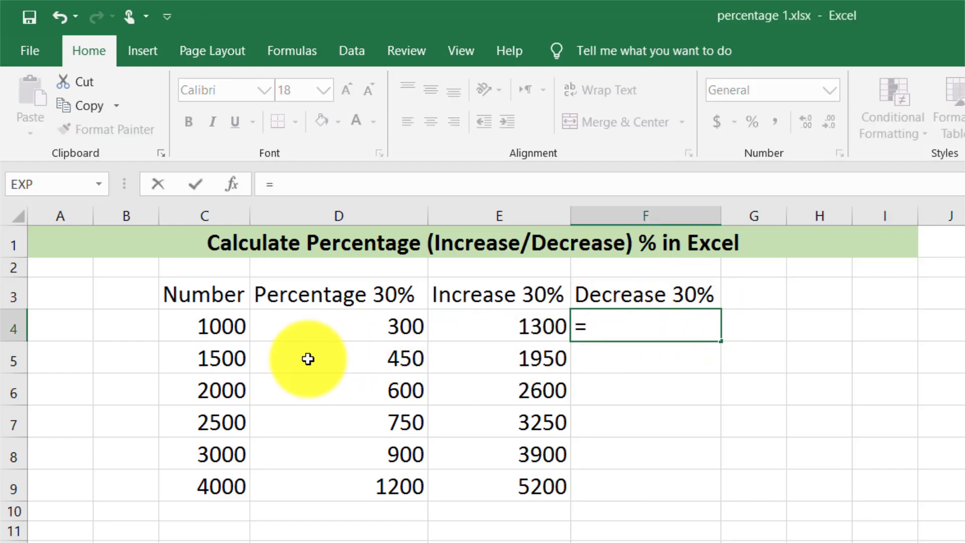
{"action": "left_click", "coordinate": [210, 330]}
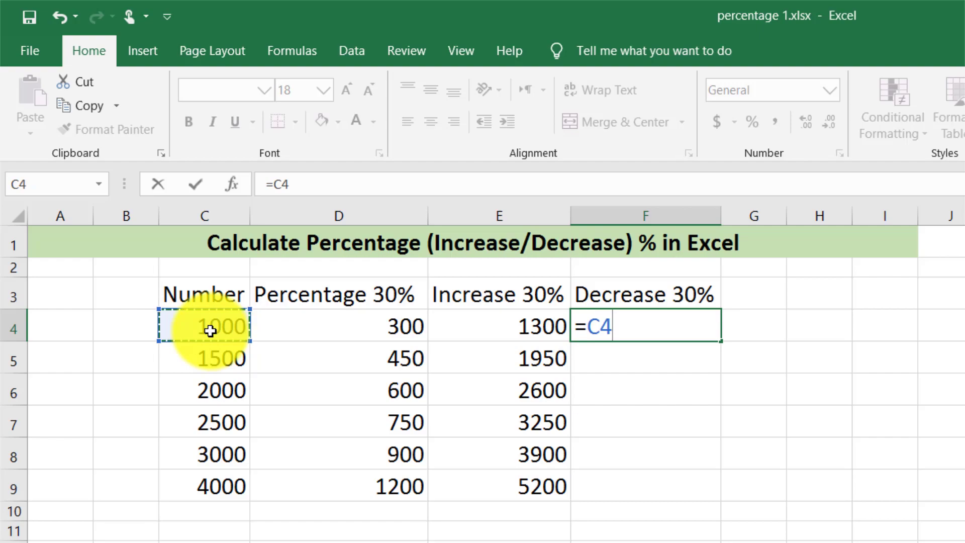
{"action": "type", "text": "-"}
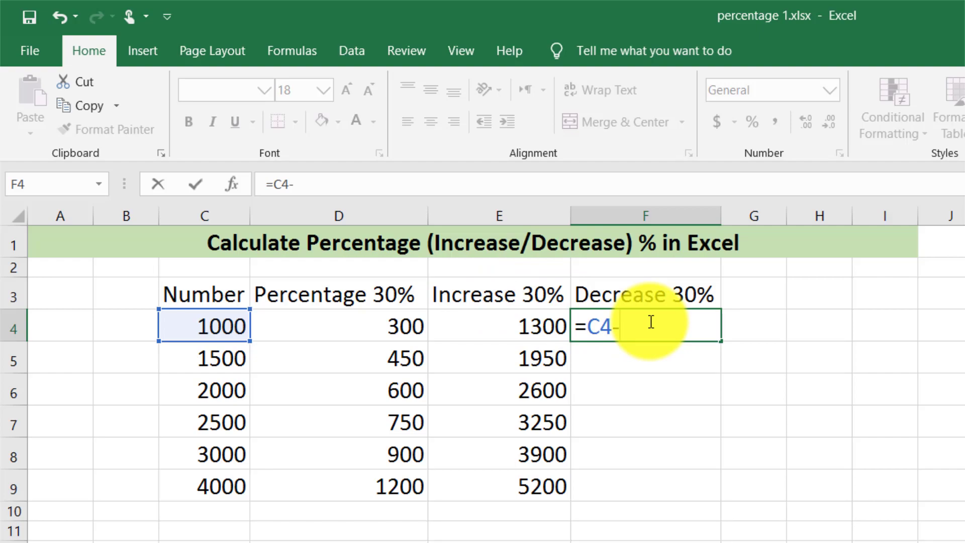
{"action": "left_click", "coordinate": [210, 331]}
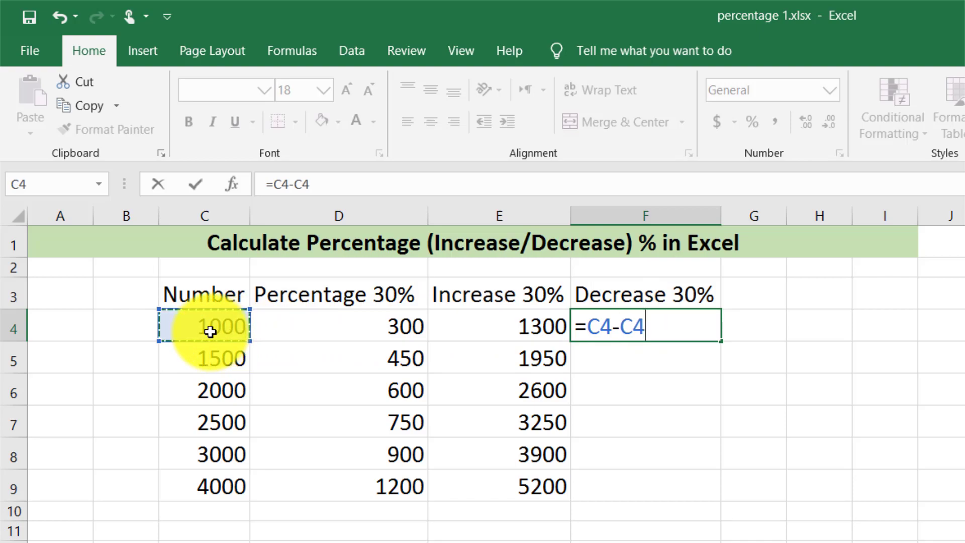
{"action": "type", "text": "*"}
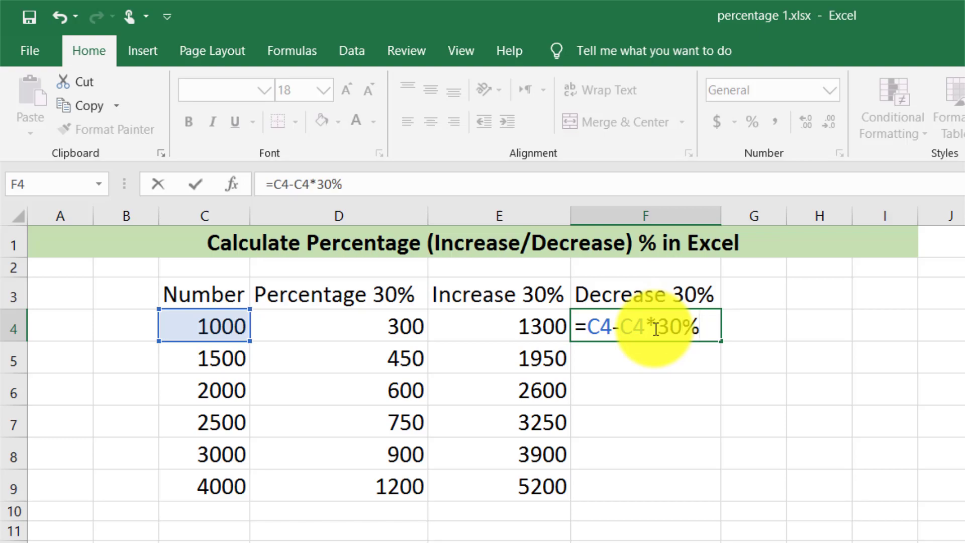
{"action": "key", "text": "Return"}
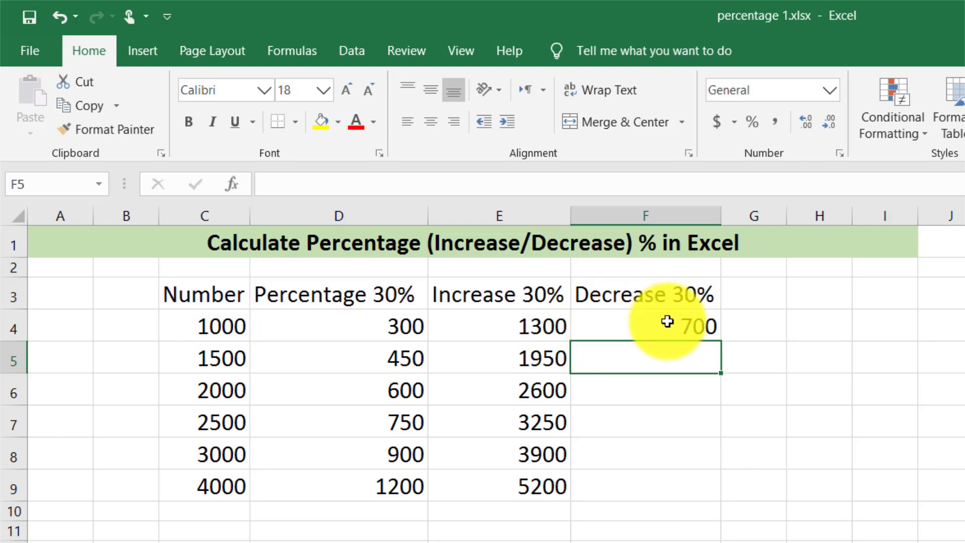
Copy F4's decrease formula into F5:F9, giving 1050, 1400, 1750, 2100 and 2800
{"action": "left_click", "coordinate": [682, 323]}
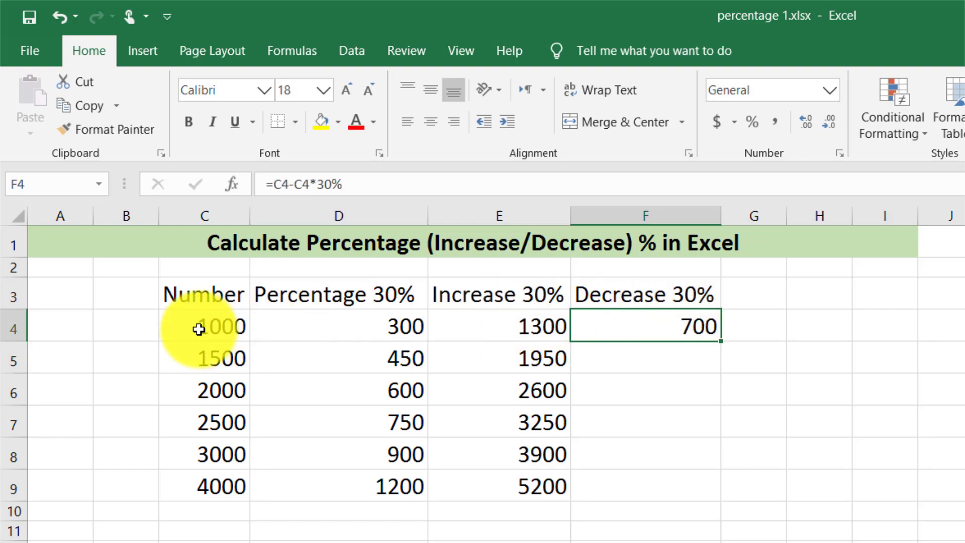
{"action": "key", "text": "ctrl+c"}
{"action": "left_click", "coordinate": [675, 349]}
{"action": "key", "text": "shift+Down"}
{"action": "key", "text": "shift+Down"}
{"action": "key", "text": "shift+Down"}
{"action": "key", "text": "shift+Down"}
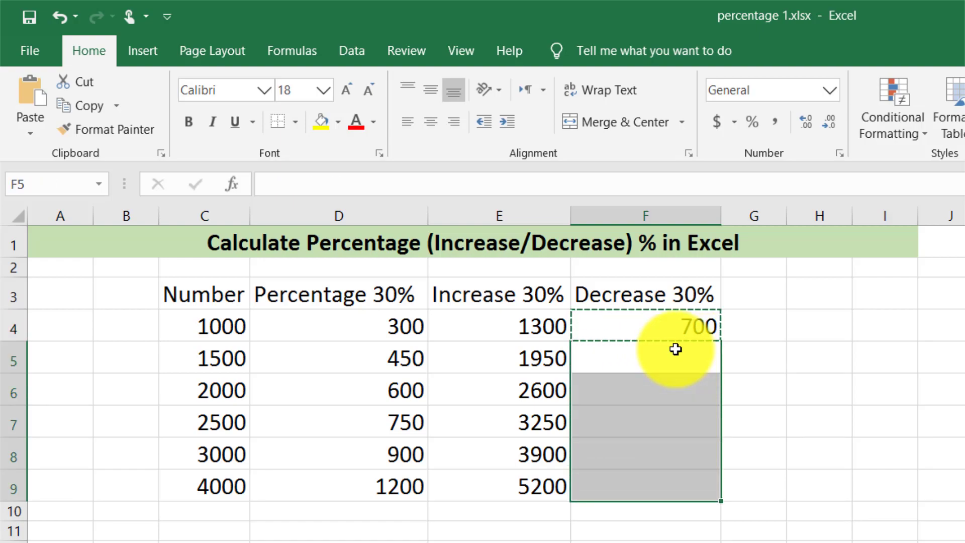
{"action": "key", "text": "ctrl+v"}
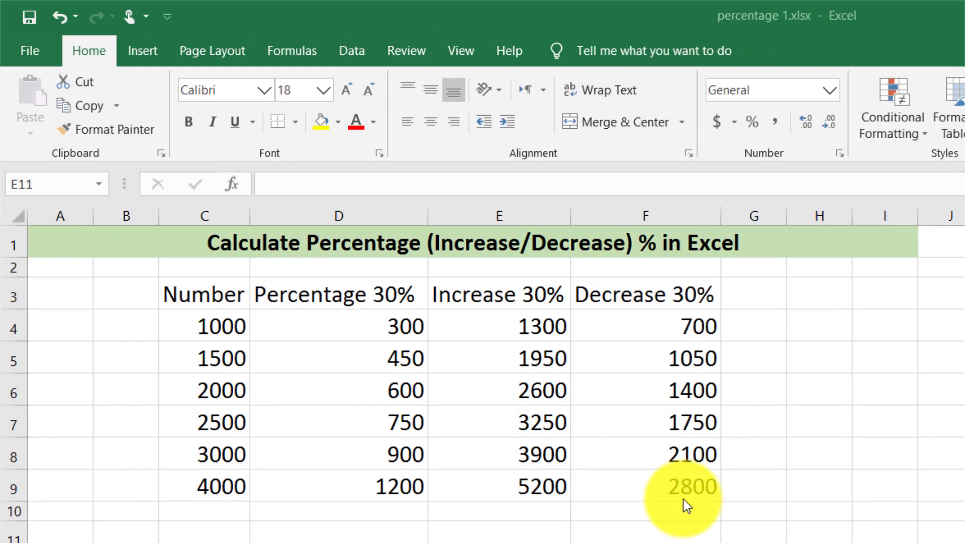
{"action": "double_click", "coordinate": [680, 327]}
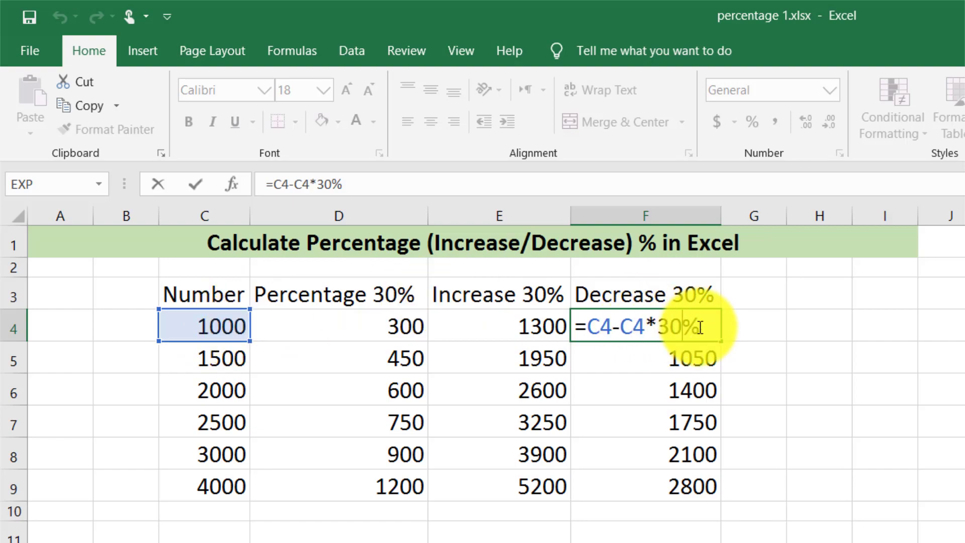
{"action": "key", "text": "Return"}
{"action": "left_click", "coordinate": [648, 330]}
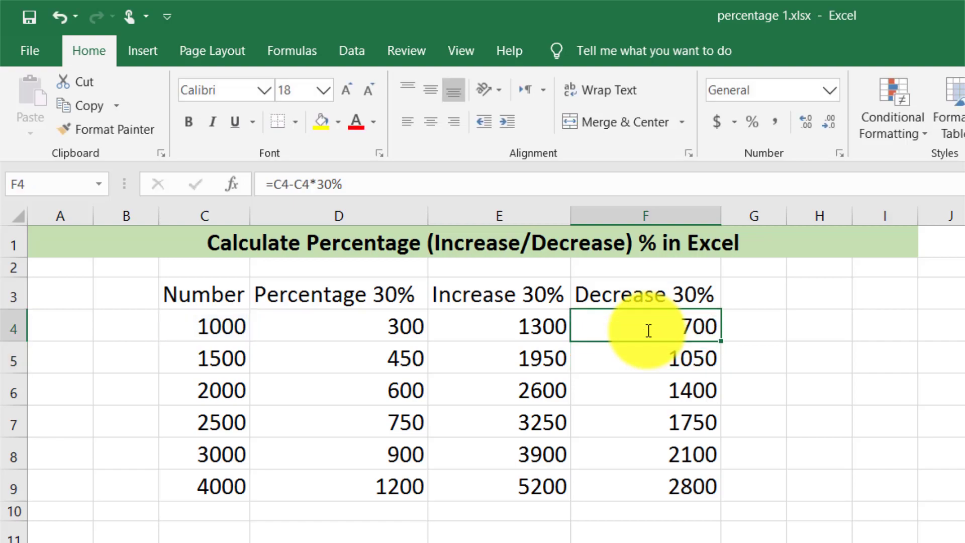
{"action": "key", "text": "ctrl+c"}
{"action": "key", "text": "Down"}
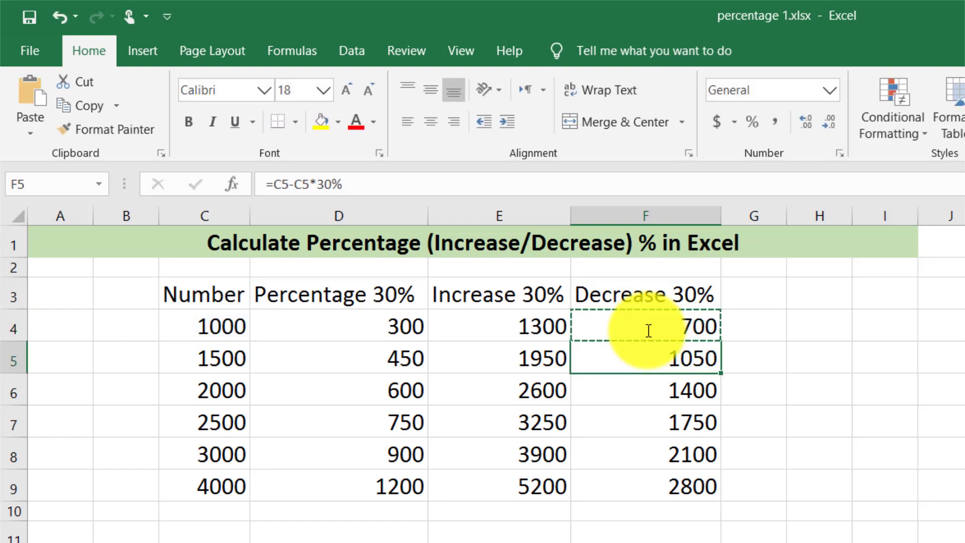
{"action": "key", "text": "ctrl+v"}
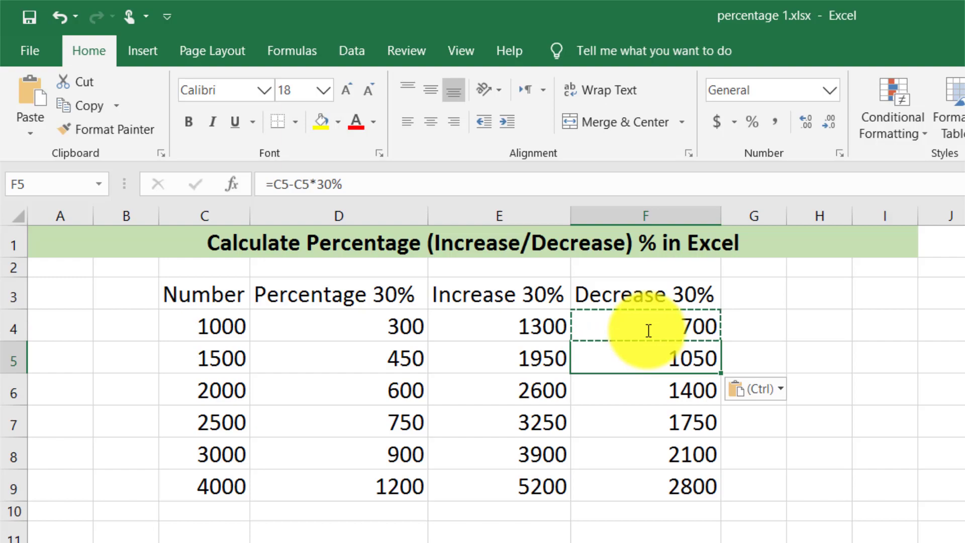
{"action": "double_click", "coordinate": [687, 357]}
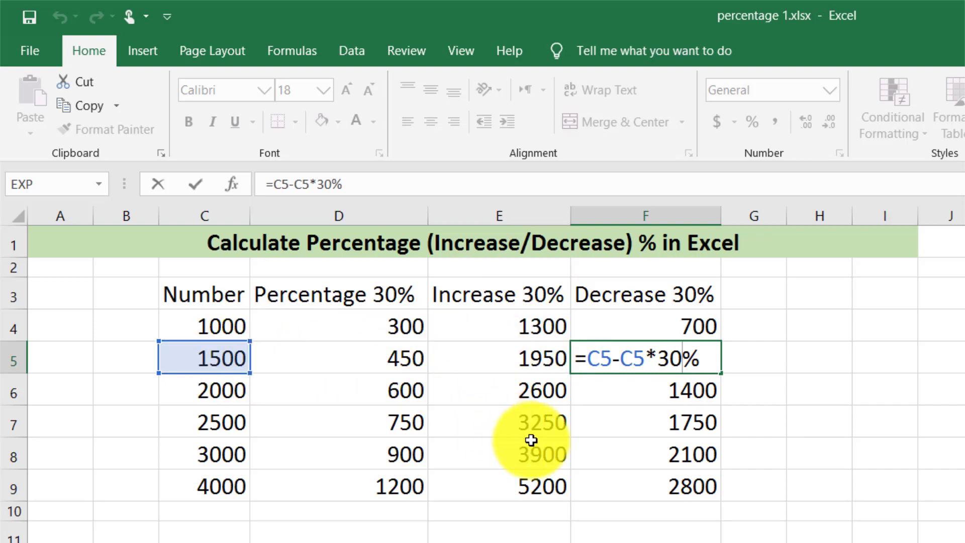
{"action": "key", "text": "ctrl+Return"}
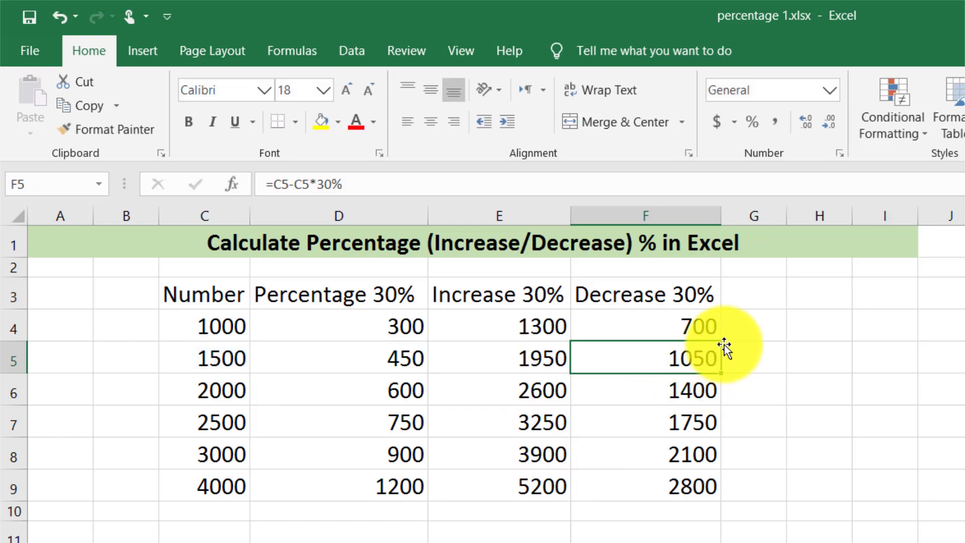
{"action": "left_click", "coordinate": [681, 327]}
{"action": "key", "text": "ctrl+c"}
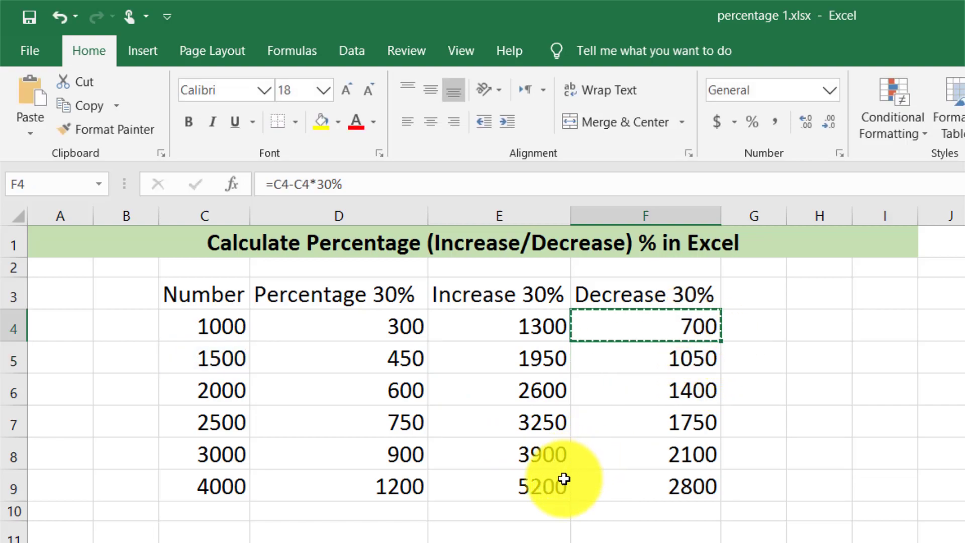
Paste the decrease formula into E11 and inspect it, now referencing B11 and showing 0
{"action": "left_click", "coordinate": [543, 524]}
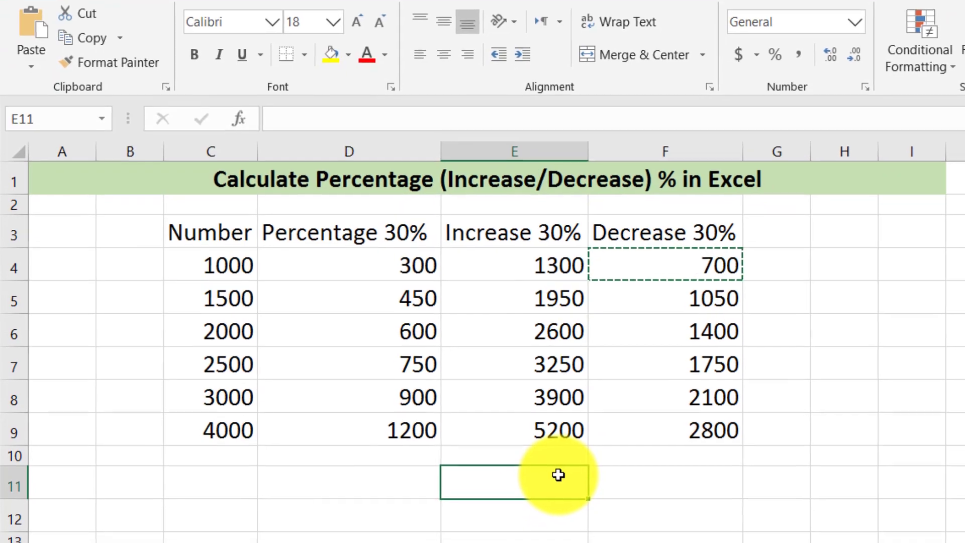
{"action": "key", "text": "ctrl+v"}
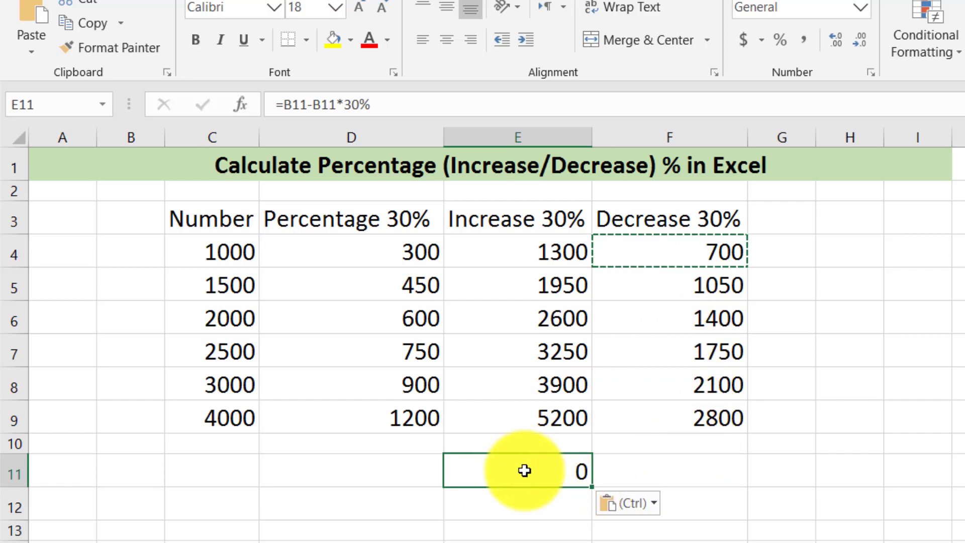
{"action": "double_click", "coordinate": [561, 469]}
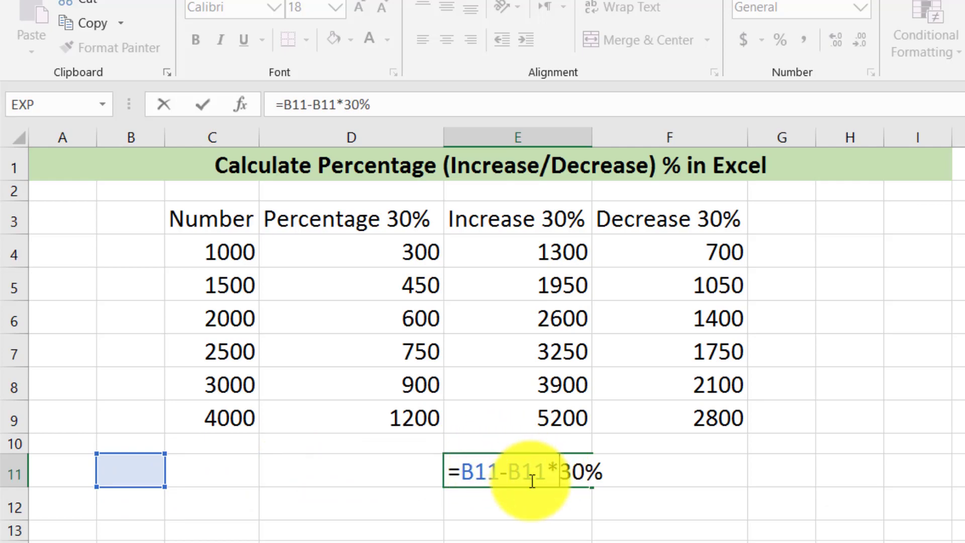
{"action": "key", "text": "Return"}
Copy F4's formula into D11 and inspect it, now =A11-A11*30% showing 0
{"action": "left_click", "coordinate": [705, 243]}
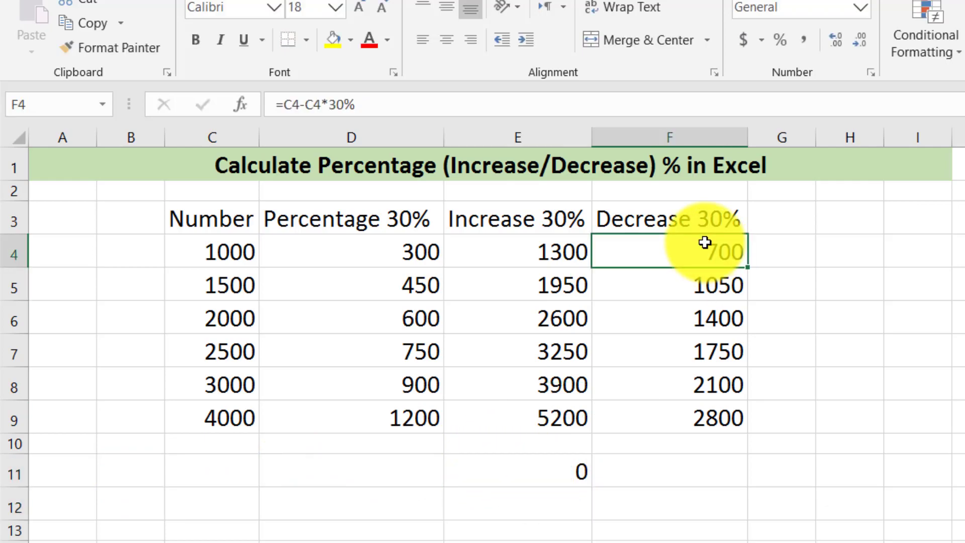
{"action": "key", "text": "ctrl+c"}
{"action": "left_click", "coordinate": [401, 481]}
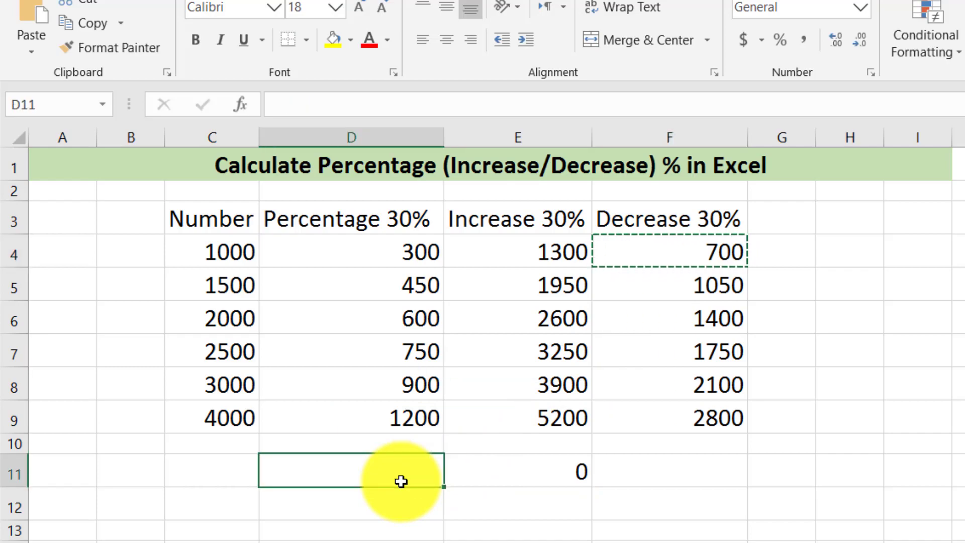
{"action": "key", "text": "ctrl+v"}
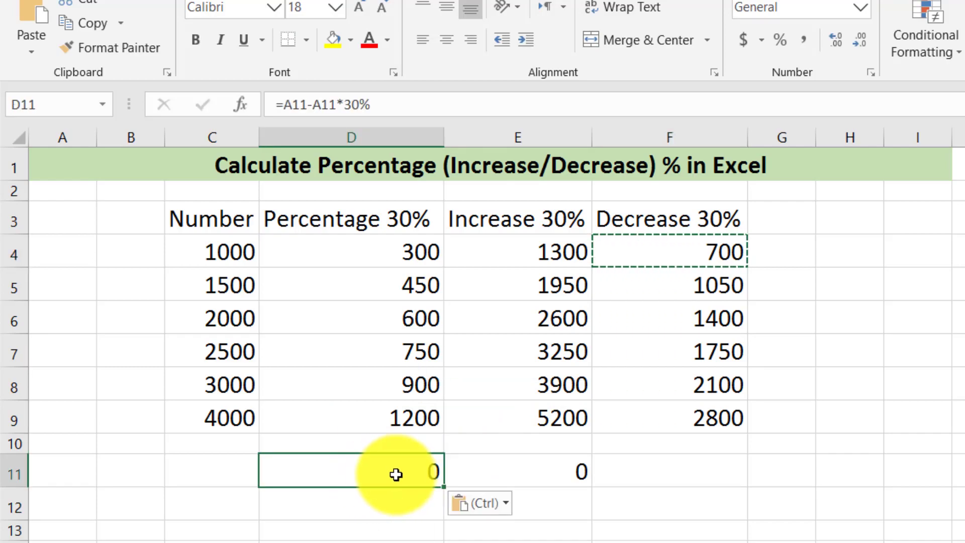
{"action": "double_click", "coordinate": [402, 474]}
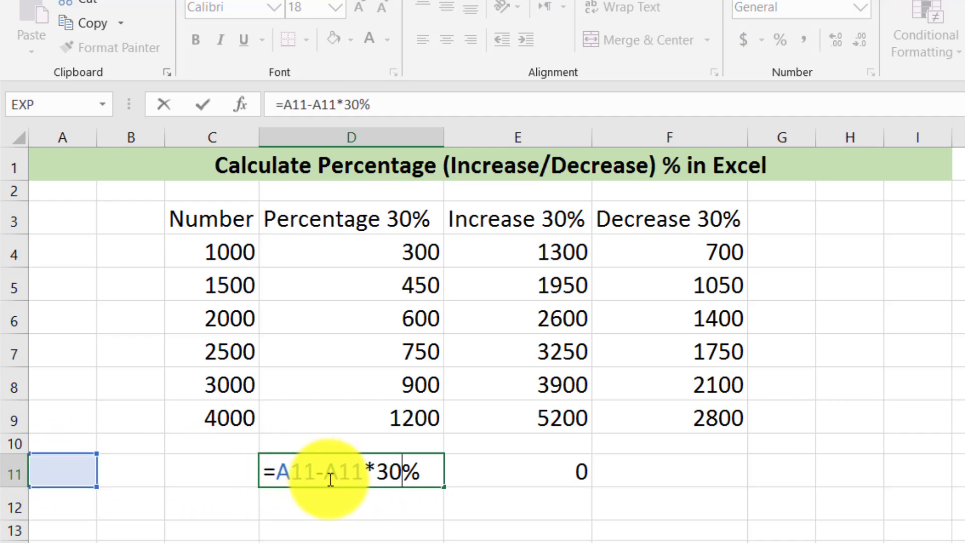
{"action": "key", "text": "Return"}
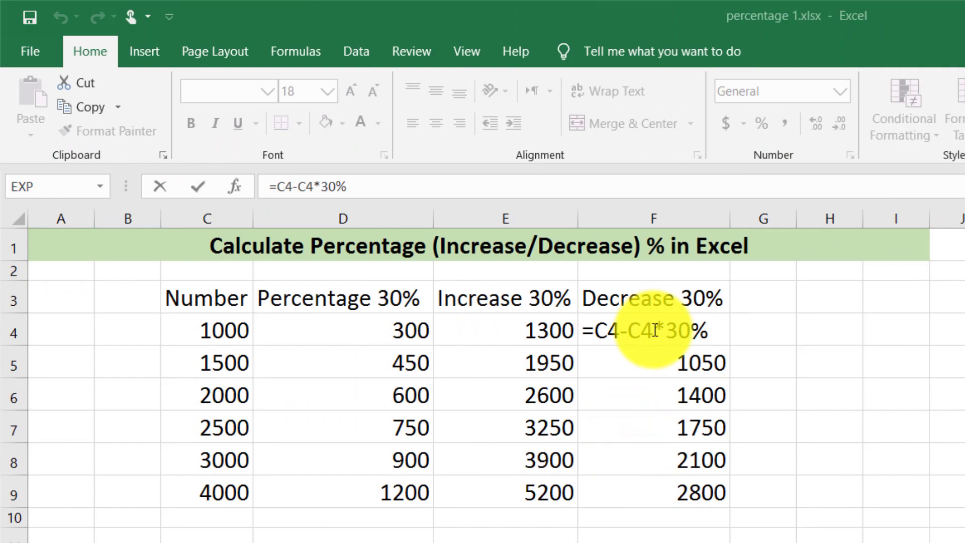
Change both C4 references in F4 to absolute, making =$C$4-$C$4*30% (still 700)
{"action": "double_click", "coordinate": [654, 328]}
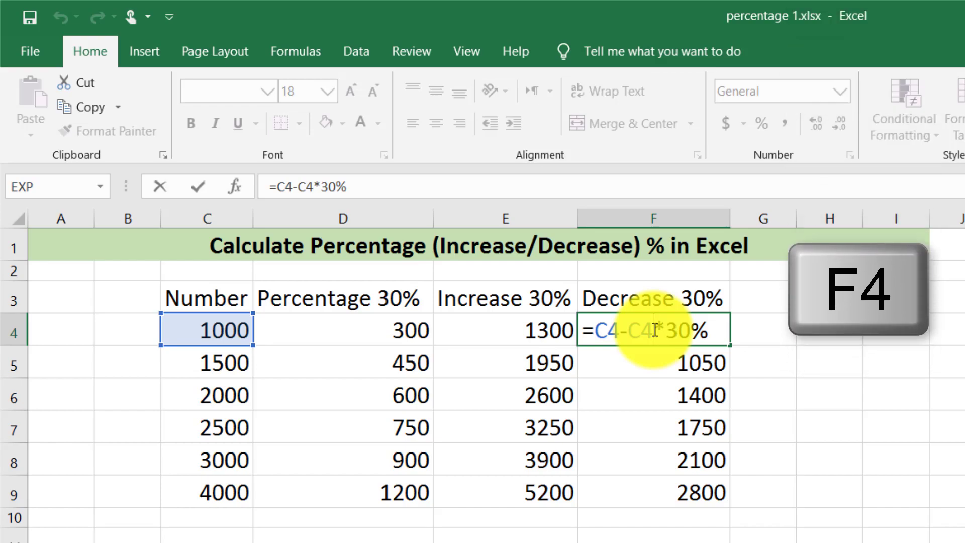
{"action": "key", "text": "F4"}
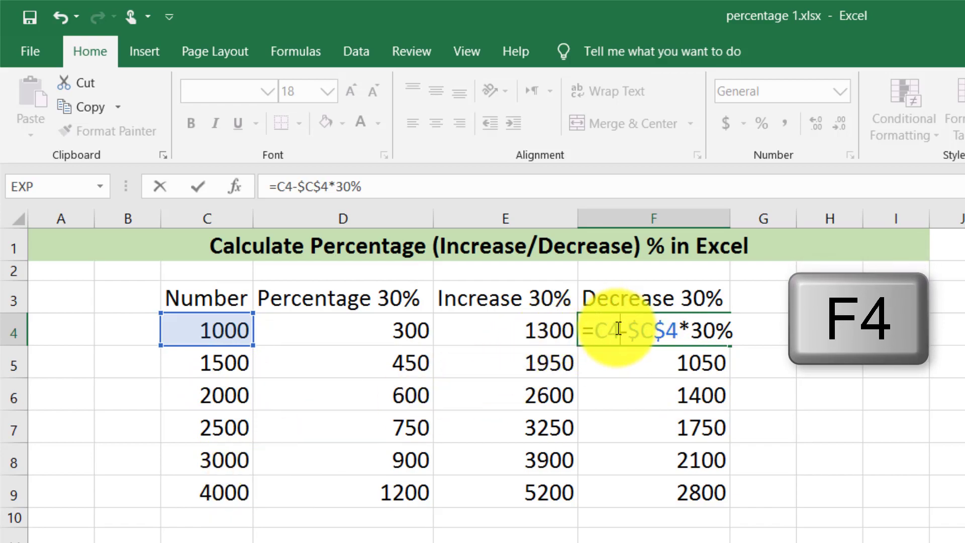
{"action": "left_click", "coordinate": [618, 329]}
{"action": "key", "text": "F4"}
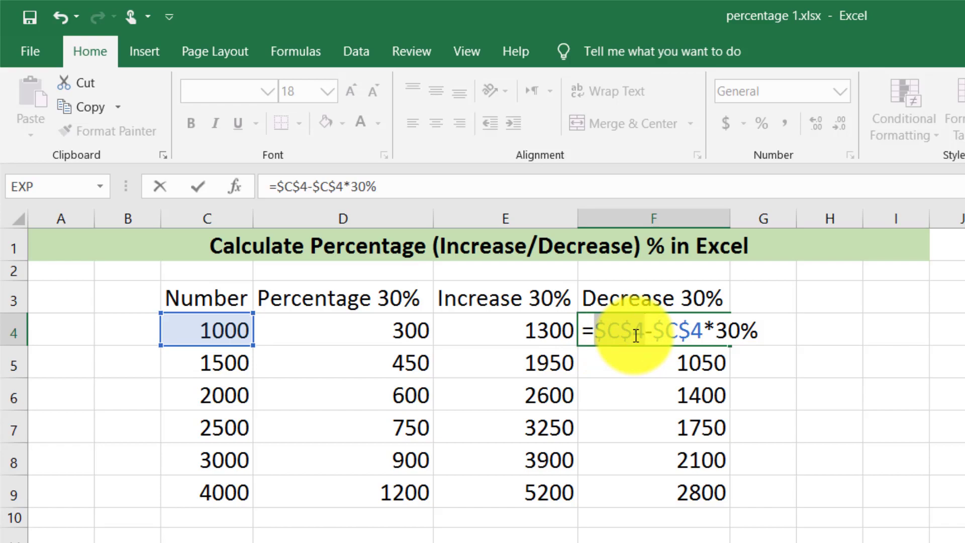
{"action": "key", "text": "Return"}
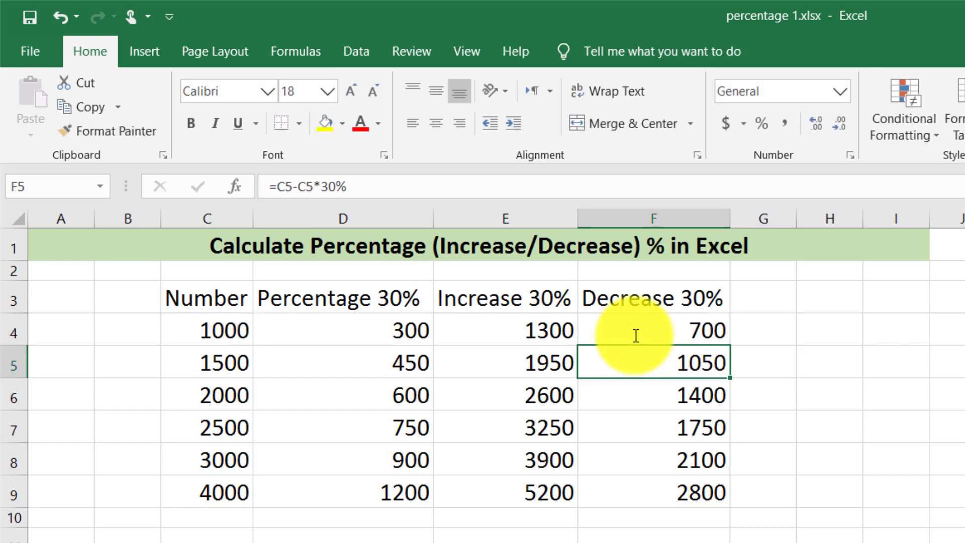
Paste the absolute =$C$4-$C$4*30% formula into F5:F9, so each row shows 700
{"action": "left_click", "coordinate": [636, 336]}
{"action": "key", "text": "ctrl+c"}
{"action": "key", "text": "Down"}
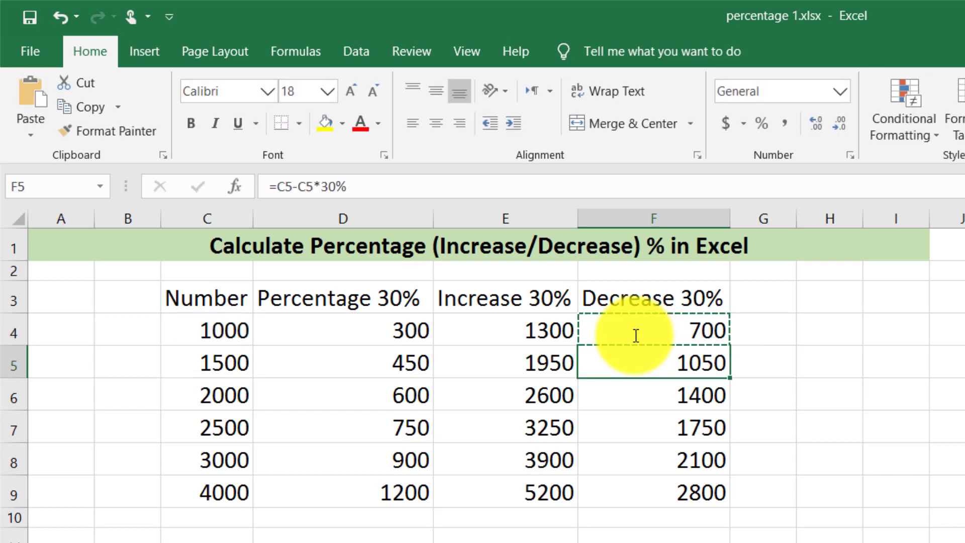
{"action": "key", "text": "shift+Down"}
{"action": "key", "text": "shift+Down"}
{"action": "key", "text": "shift+Down"}
{"action": "key", "text": "shift+Down"}
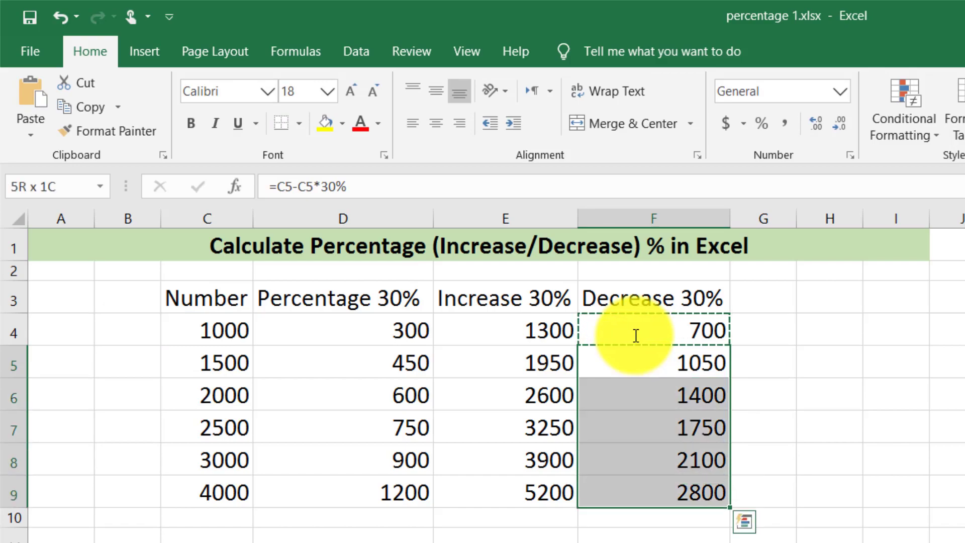
{"action": "key", "text": "ctrl+v"}
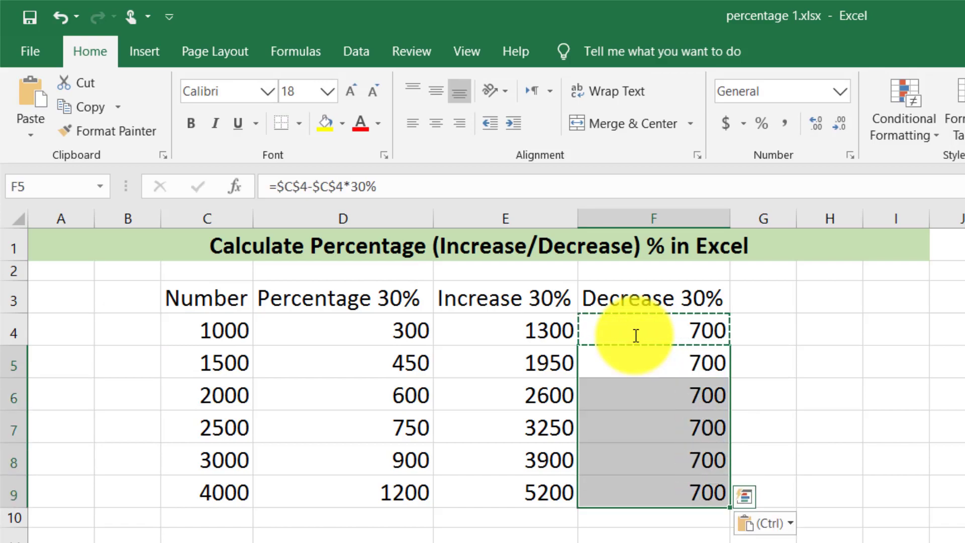
{"action": "double_click", "coordinate": [698, 359]}
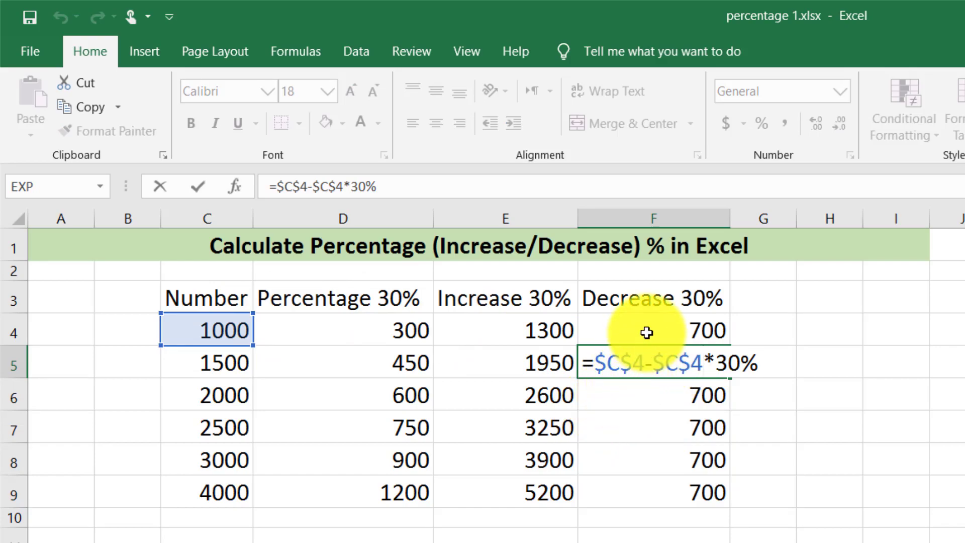
{"action": "left_click", "coordinate": [623, 355]}
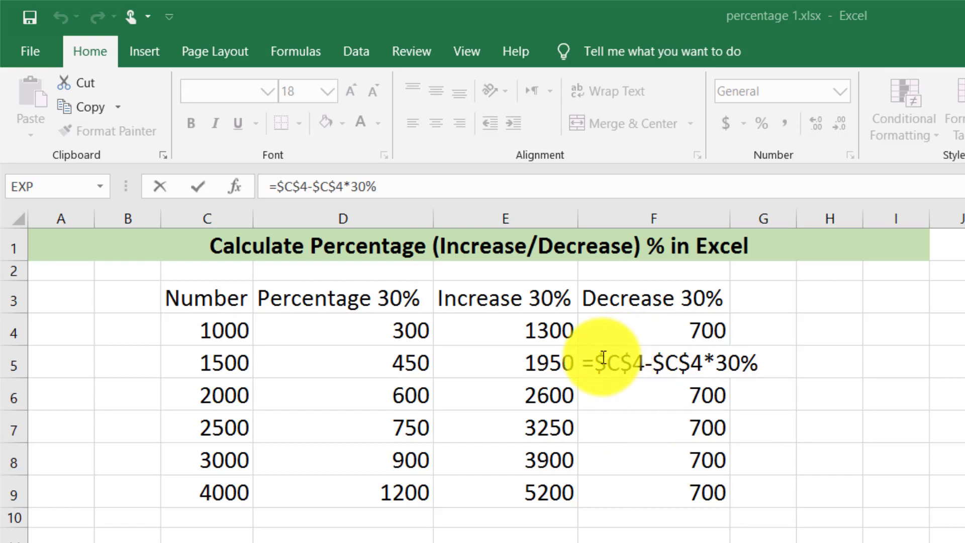